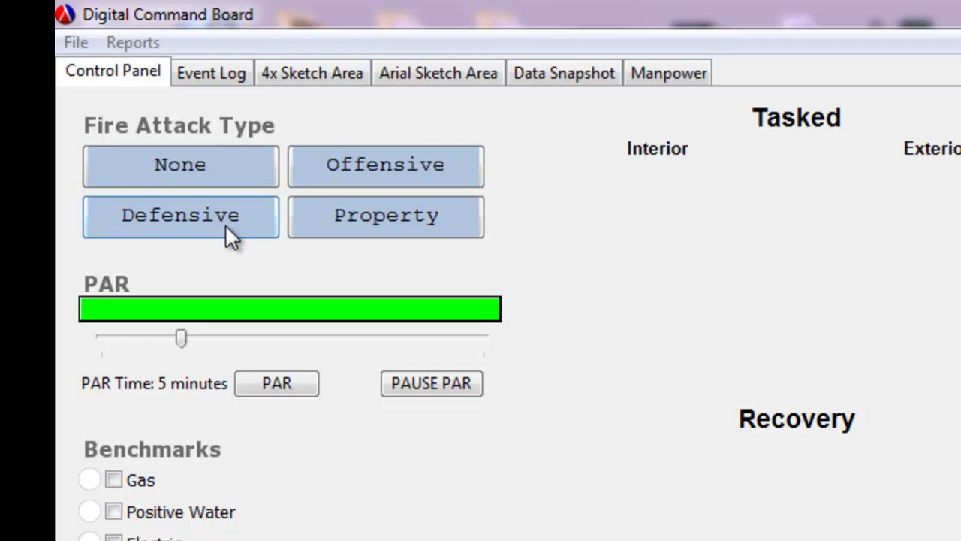
- Set the PAR time to 20 minutes, and pause and resume the PAR timer
{"action": "left_click", "coordinate": [359, 214]}
{"action": "left_click_drag", "start_coordinate": [177, 337], "coordinate": [493, 349]}
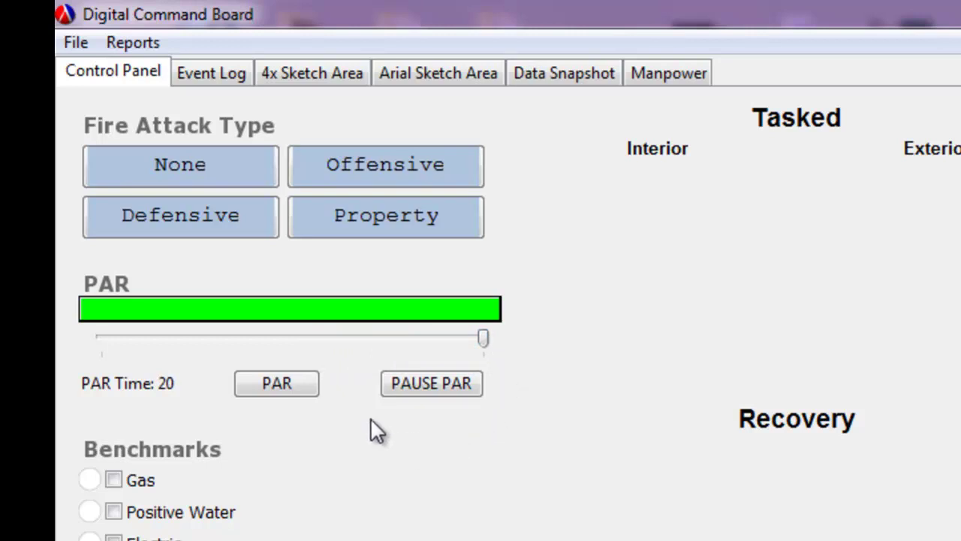
{"action": "left_click", "coordinate": [406, 390]}
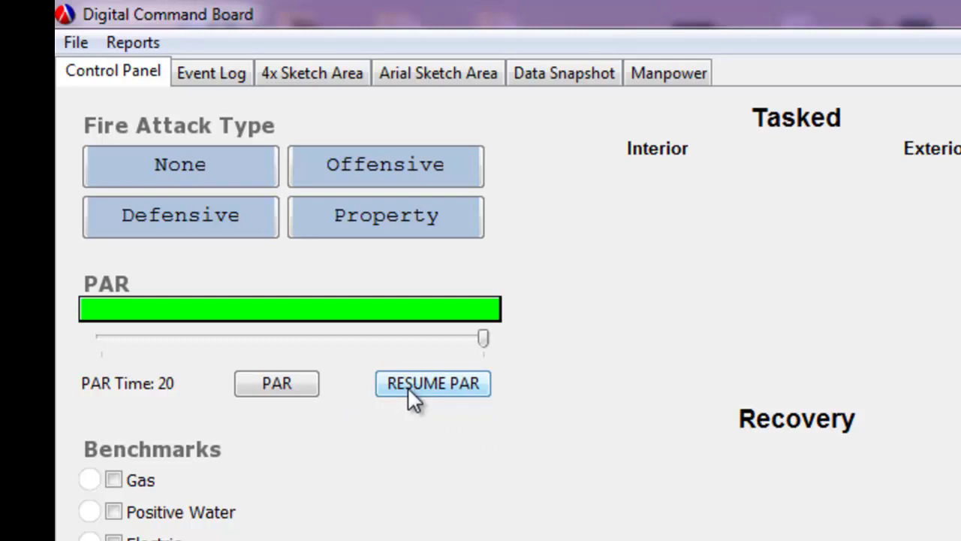
{"action": "left_click", "coordinate": [407, 386]}
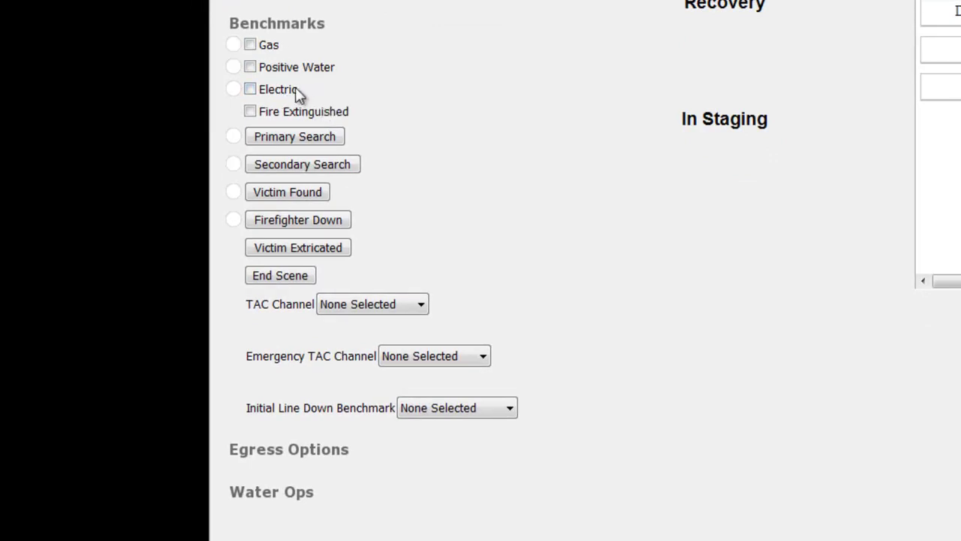
- Mark the Gas and Electric benchmarks as completed and check their entries in the event log
{"action": "left_click", "coordinate": [259, 46]}
{"action": "left_click", "coordinate": [254, 88]}
{"action": "left_click", "coordinate": [498, 411]}
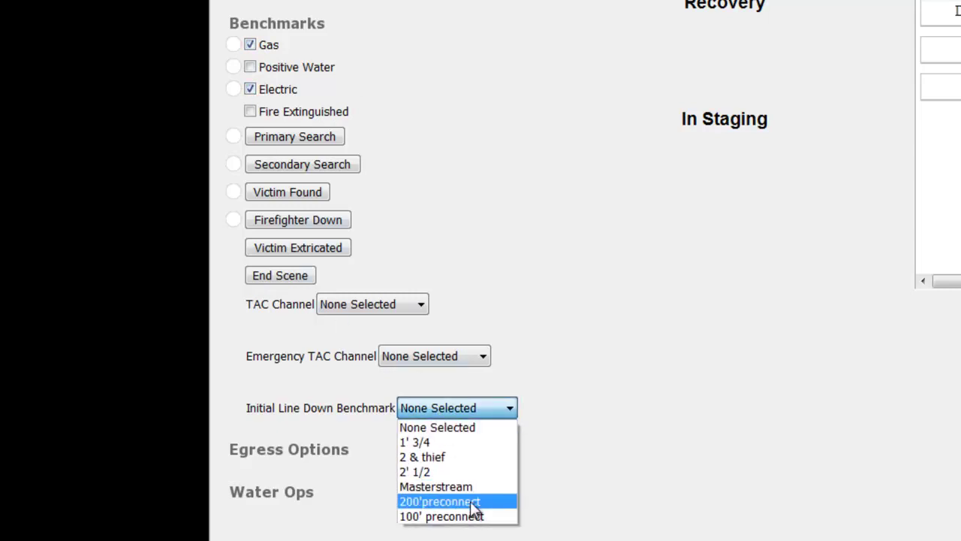
{"action": "left_click", "coordinate": [509, 411]}
{"action": "left_click", "coordinate": [342, 450]}
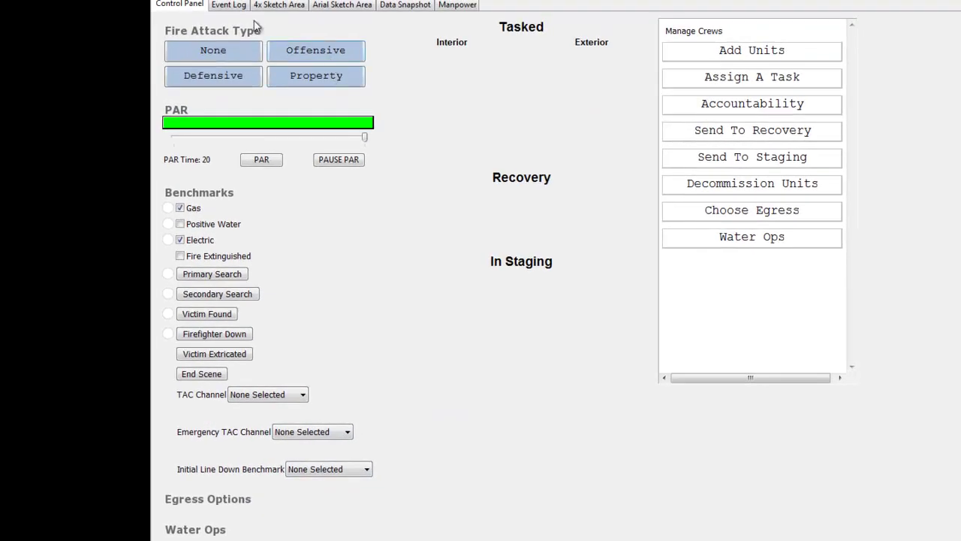
{"action": "left_click", "coordinate": [239, 8]}
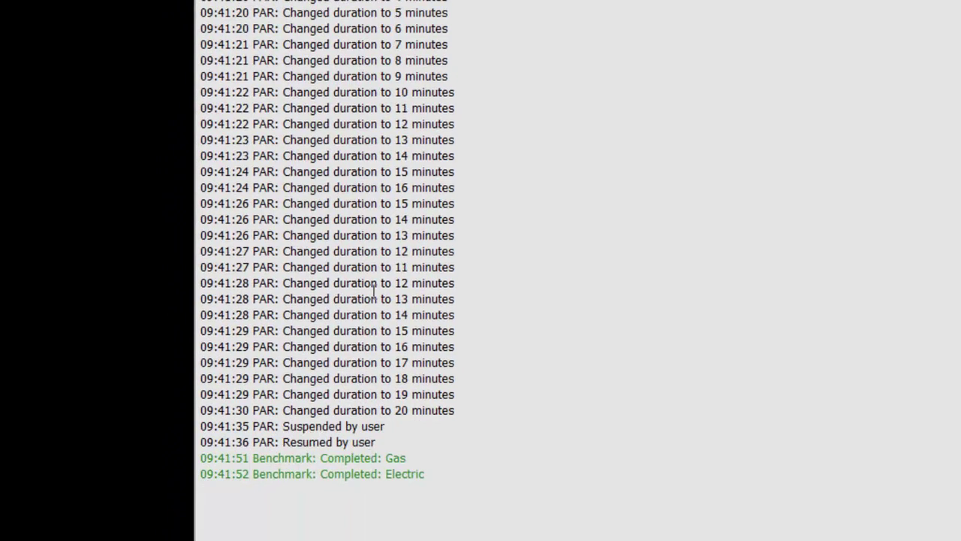
{"action": "left_click", "coordinate": [46, 21]}
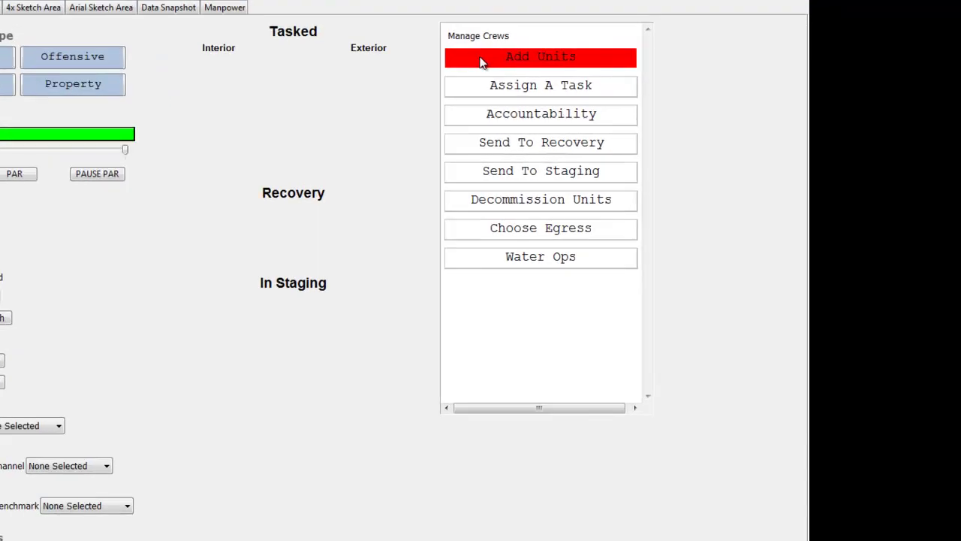
- Add the Battalion 4 units Tk15, E15 and Squad20 to the scene
{"action": "left_click", "coordinate": [481, 63]}
{"action": "left_click", "coordinate": [483, 64]}
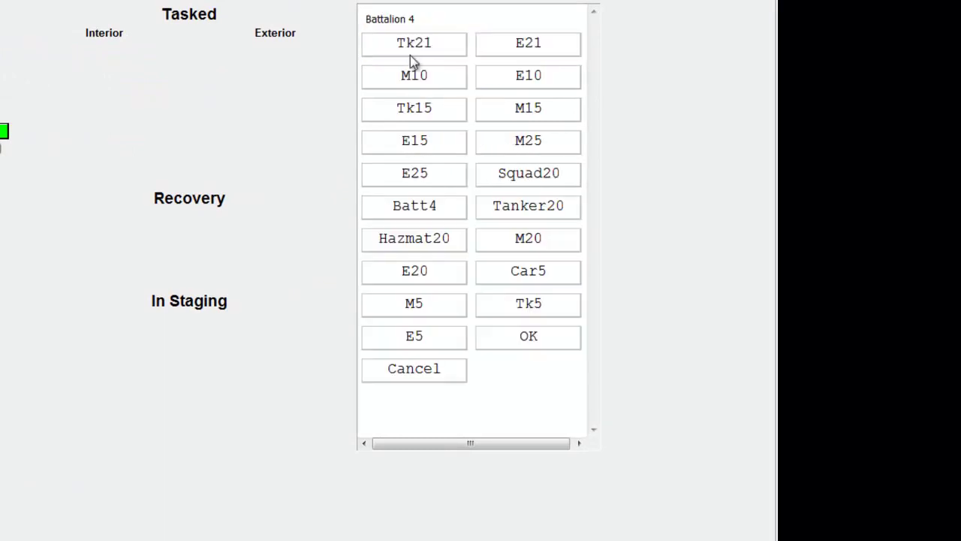
{"action": "left_click", "coordinate": [421, 110]}
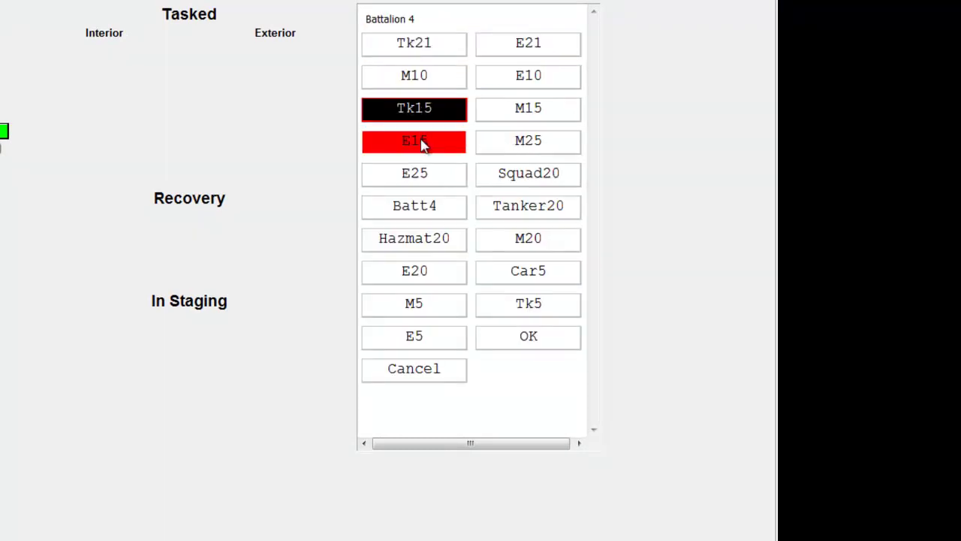
{"action": "left_click", "coordinate": [423, 145]}
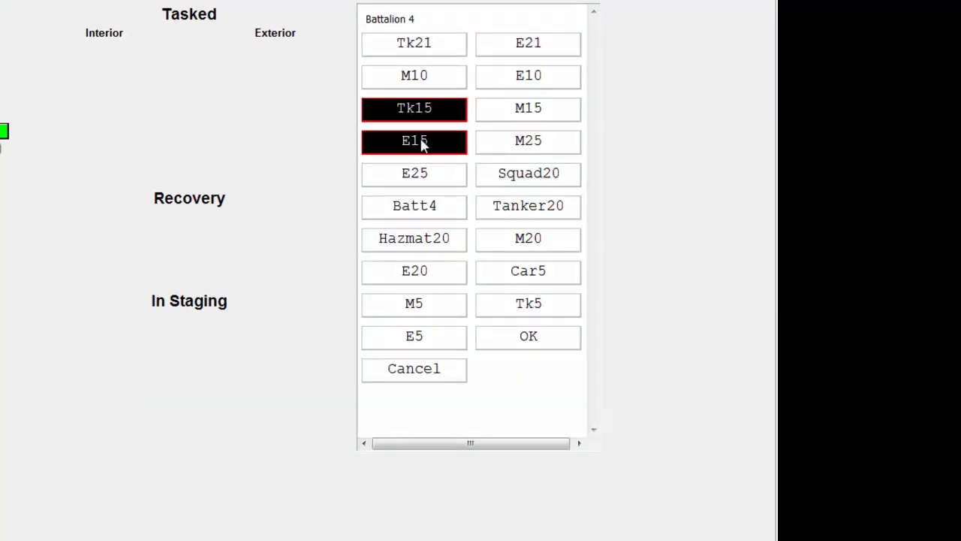
{"action": "left_click", "coordinate": [517, 174]}
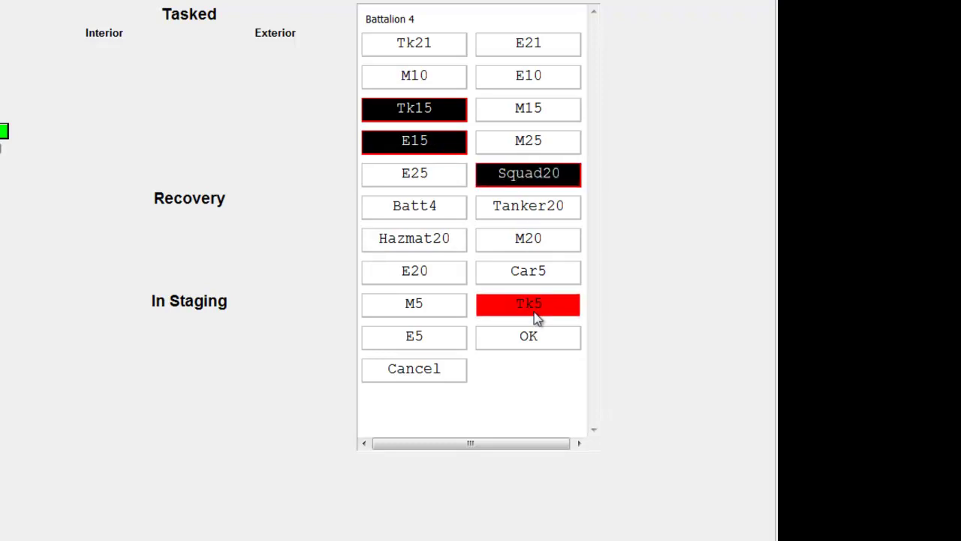
{"action": "left_click", "coordinate": [536, 339]}
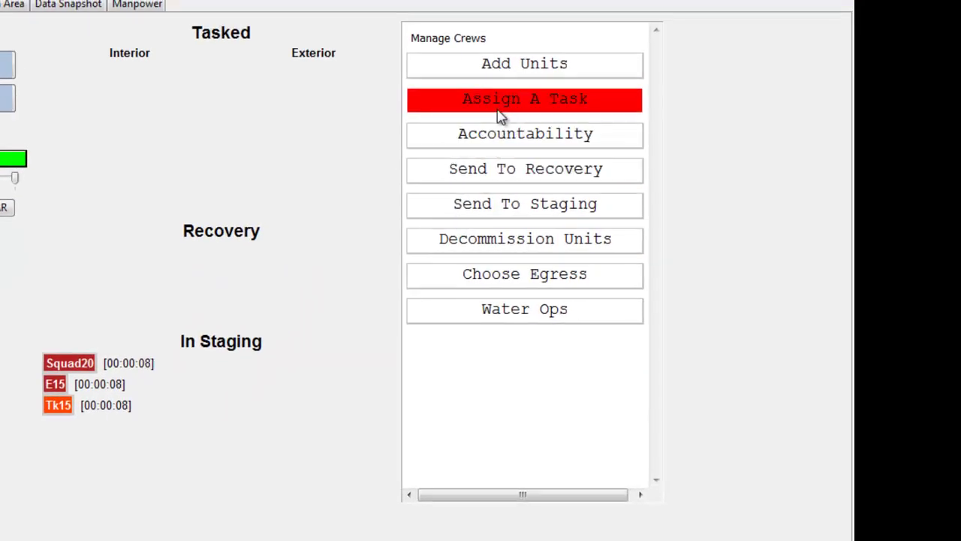
- Assign E15 to an interior fire attack at D1
{"action": "left_click", "coordinate": [499, 111]}
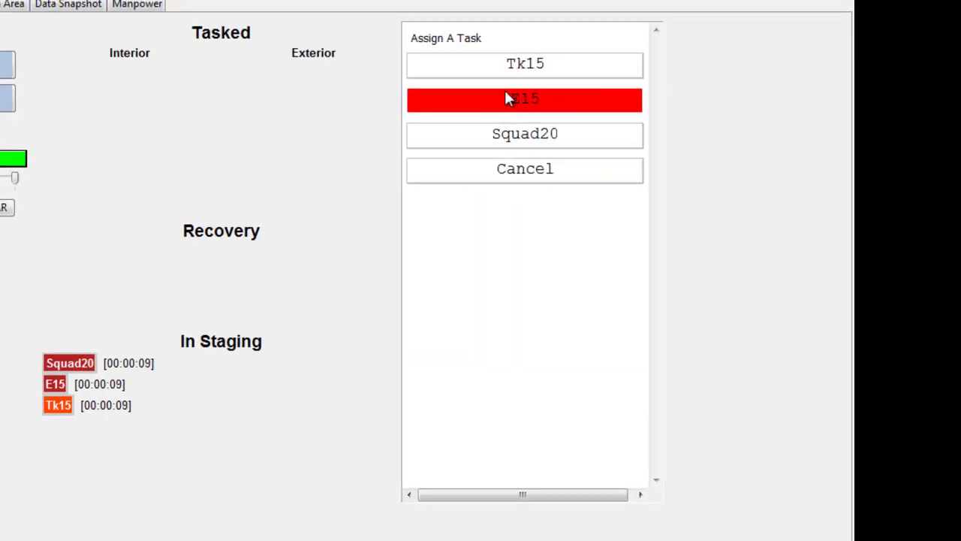
{"action": "left_click", "coordinate": [515, 103]}
{"action": "left_click", "coordinate": [508, 66]}
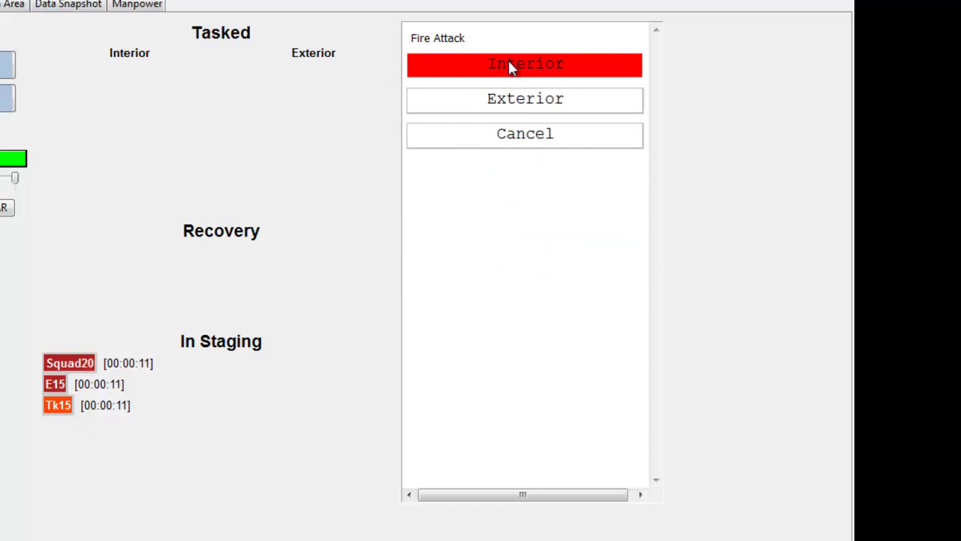
{"action": "left_click", "coordinate": [509, 65]}
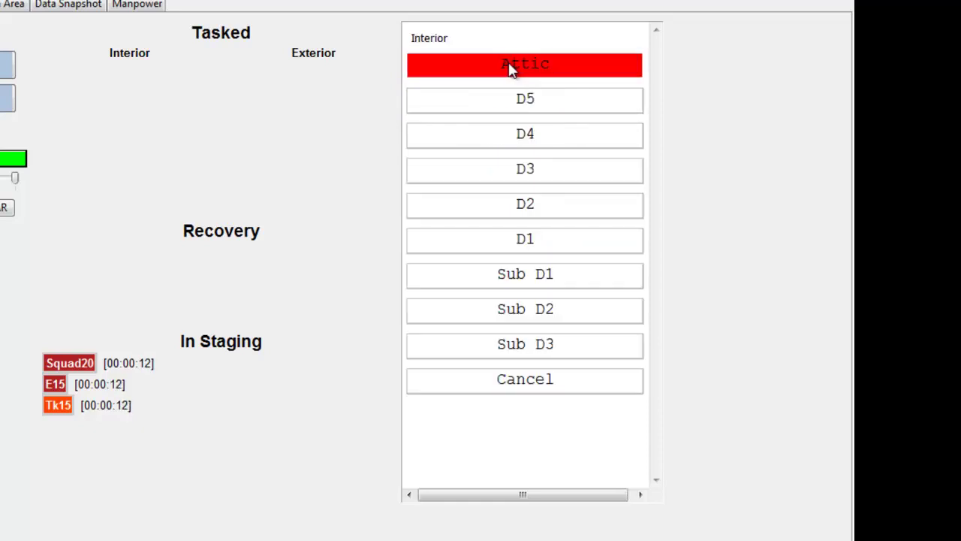
{"action": "left_click", "coordinate": [516, 238]}
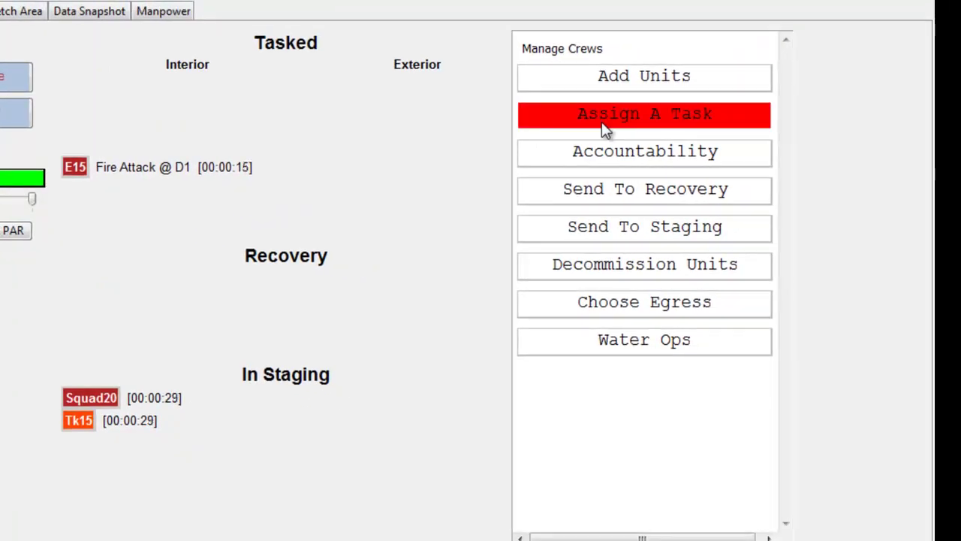
- Assign Squad20 as the exterior RIT Team at Side A
{"action": "left_click", "coordinate": [604, 129]}
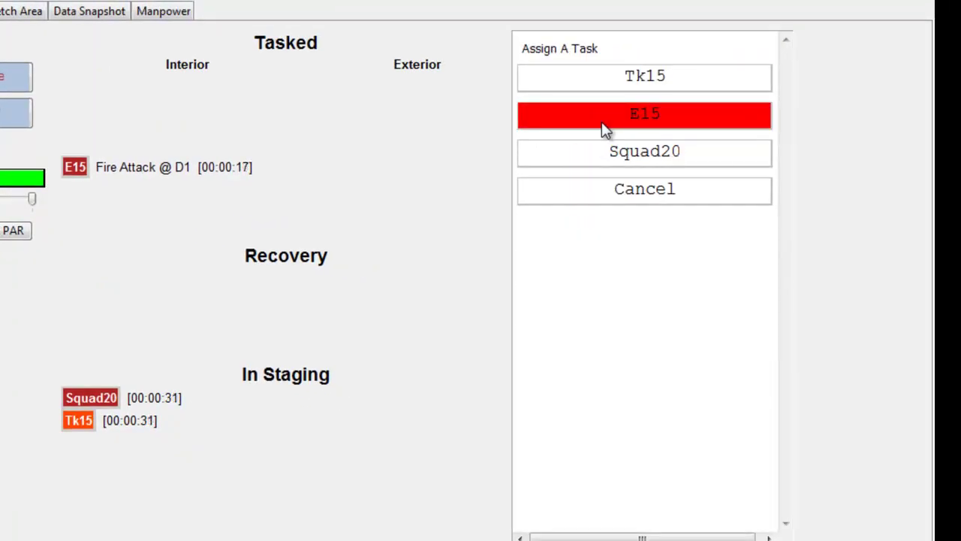
{"action": "left_click", "coordinate": [609, 147]}
{"action": "left_click", "coordinate": [610, 137]}
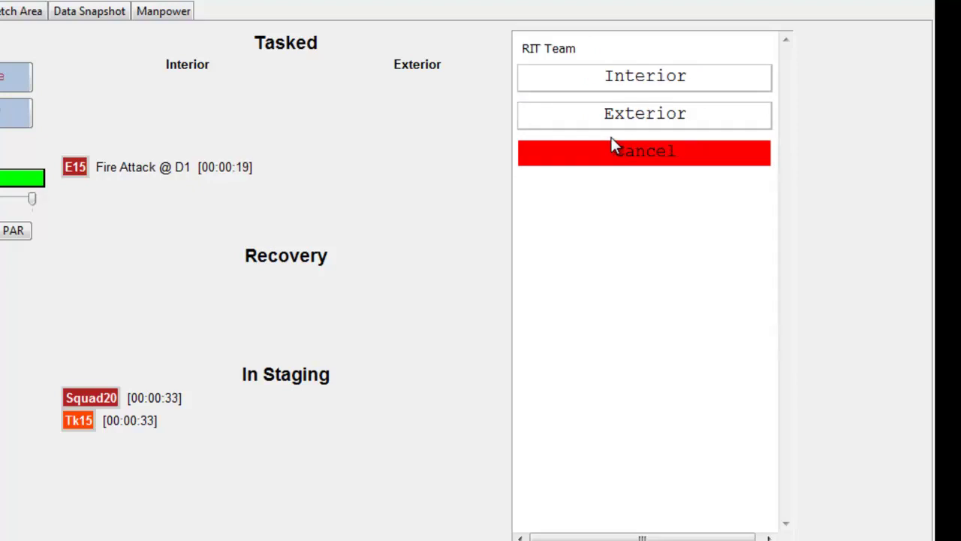
{"action": "left_click", "coordinate": [616, 116]}
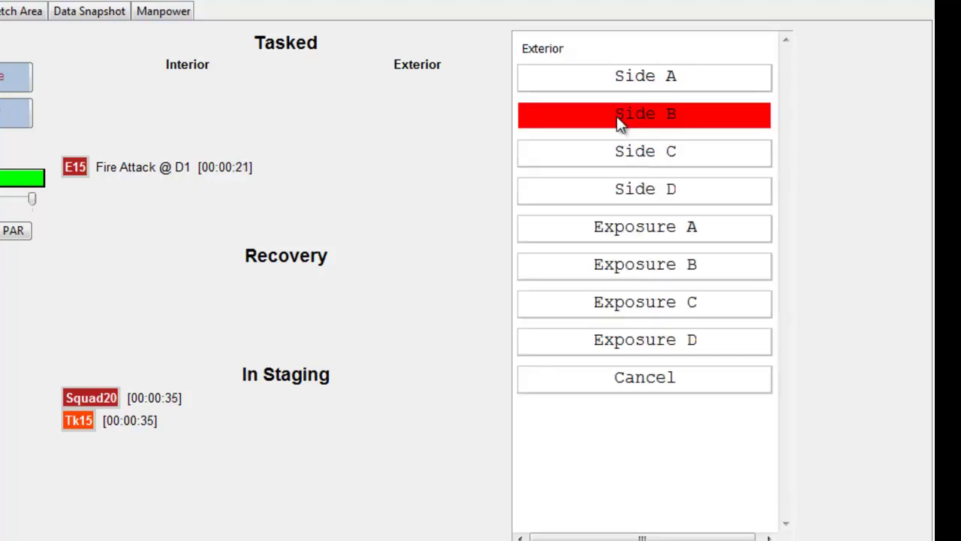
{"action": "left_click", "coordinate": [634, 82]}
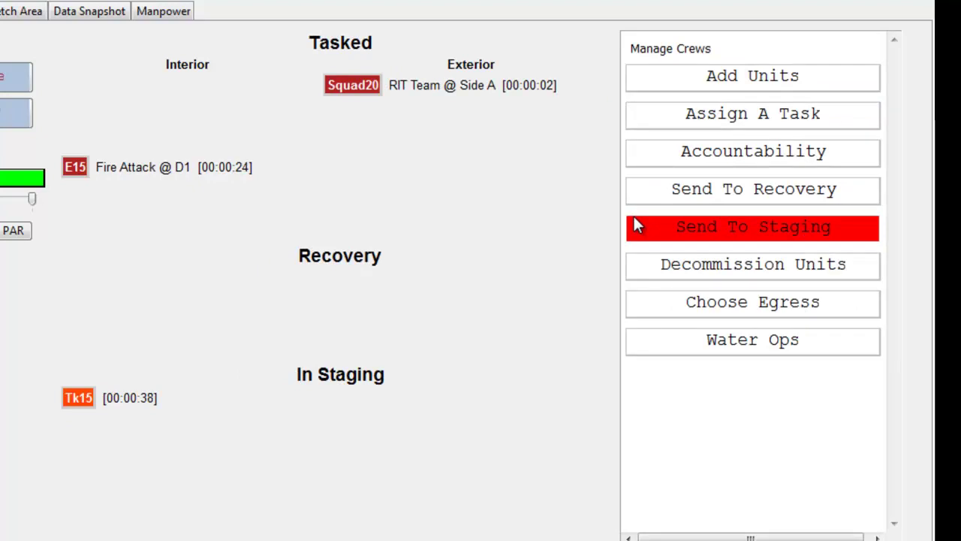
- Assign Tk15 to an interior fire attack at D2
{"action": "left_click", "coordinate": [701, 124]}
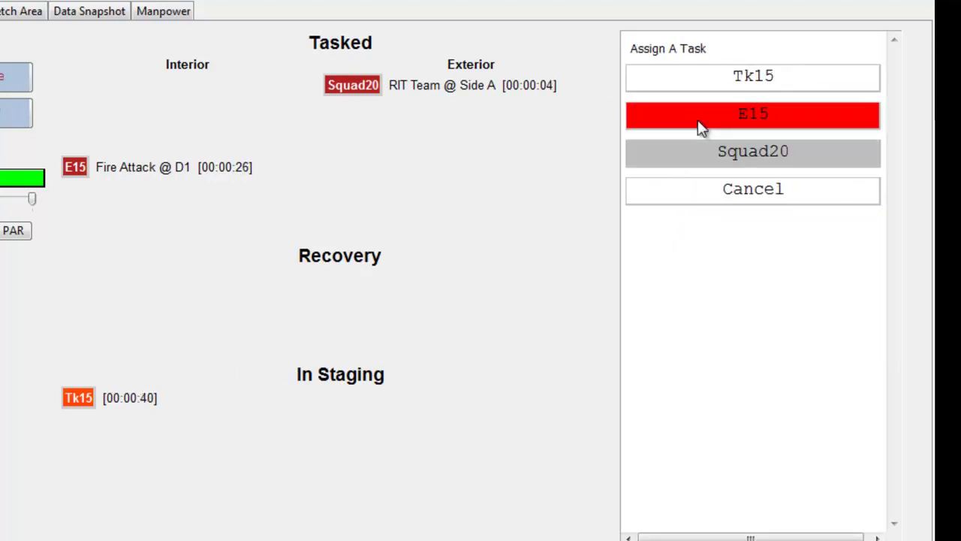
{"action": "left_click", "coordinate": [716, 84]}
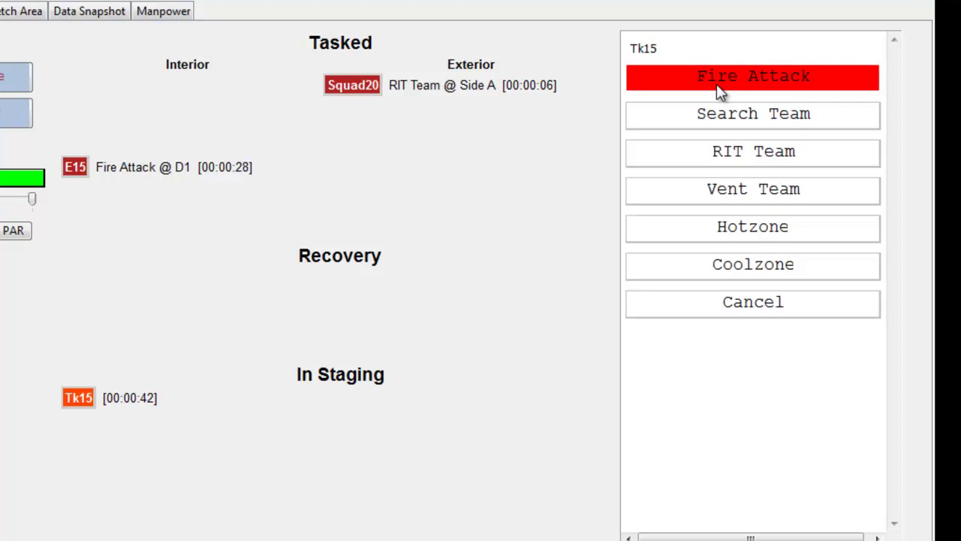
{"action": "left_click", "coordinate": [719, 89]}
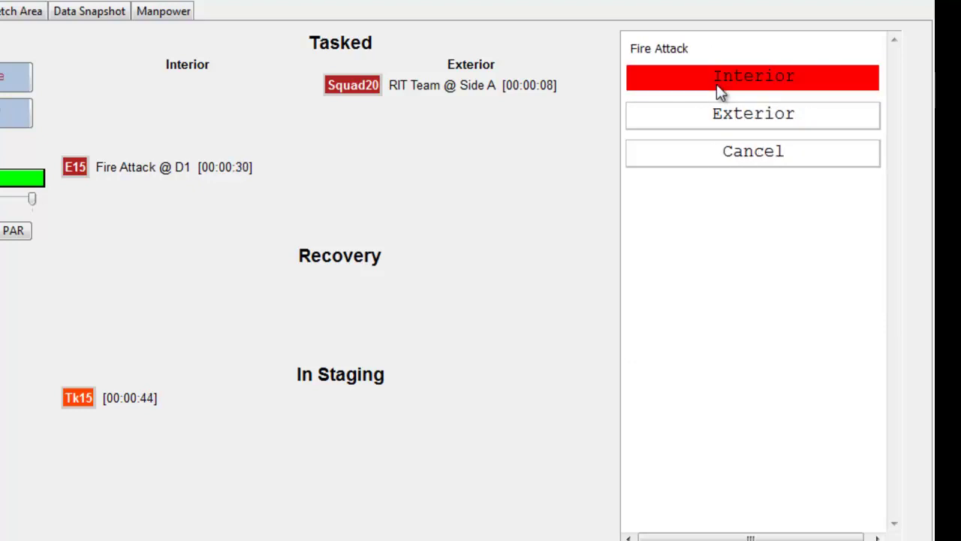
{"action": "left_click", "coordinate": [719, 89]}
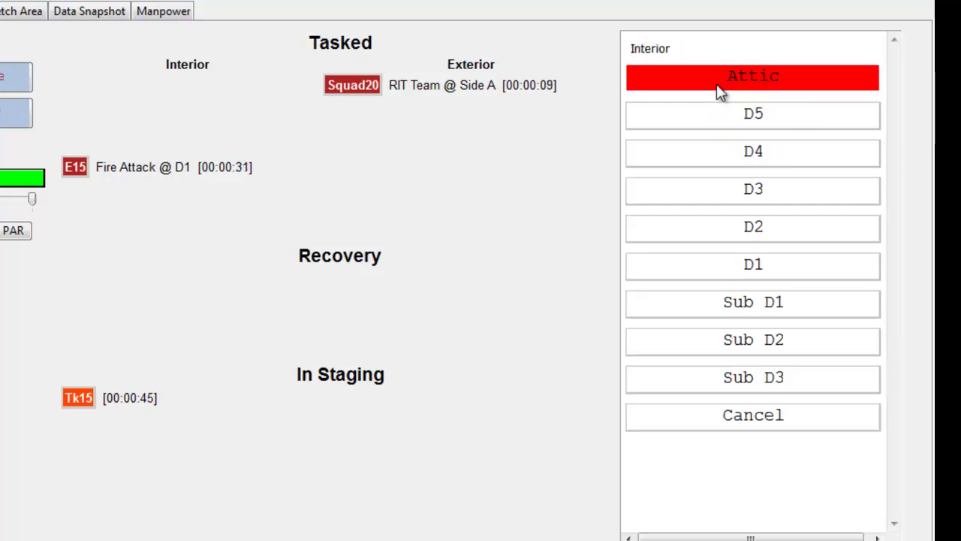
{"action": "left_click", "coordinate": [728, 230]}
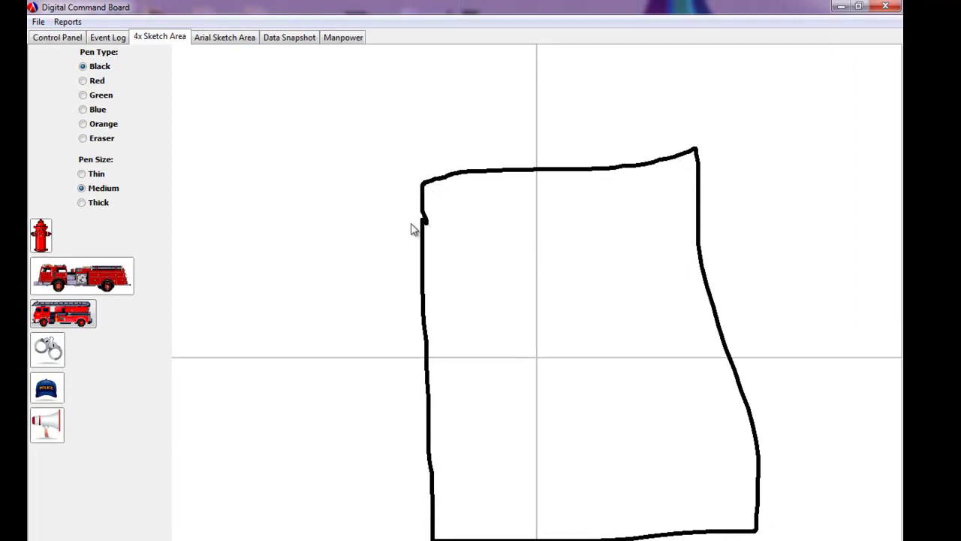
- Place a fire engine in the 4x sketch's lower-left quadrant, a hydrant in each upper quadrant, and a ladder truck in the upper-left quadrant
{"action": "left_click", "coordinate": [99, 280]}
{"action": "left_click_drag", "start_coordinate": [215, 84], "coordinate": [225, 369]}
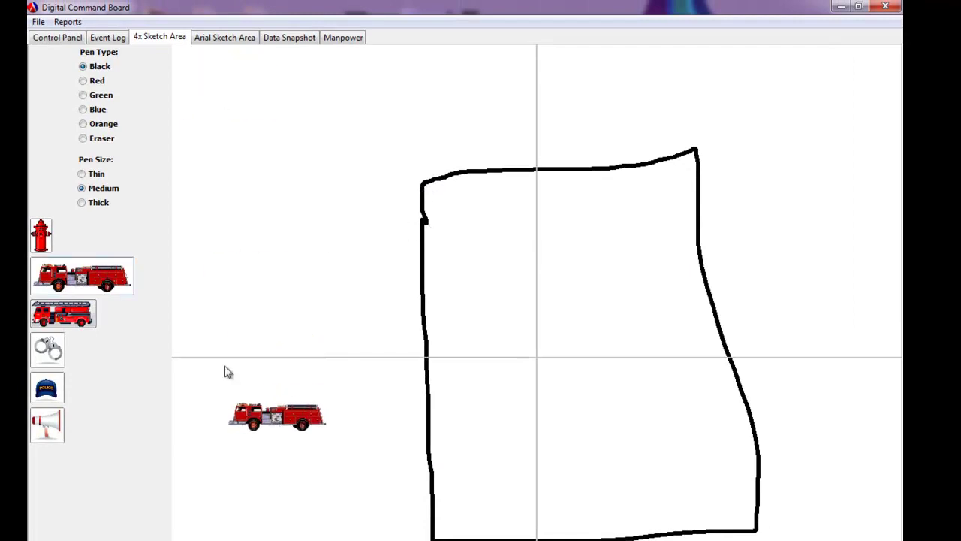
{"action": "left_click", "coordinate": [51, 240]}
{"action": "left_click_drag", "start_coordinate": [188, 79], "coordinate": [240, 146]}
{"action": "left_click", "coordinate": [53, 233]}
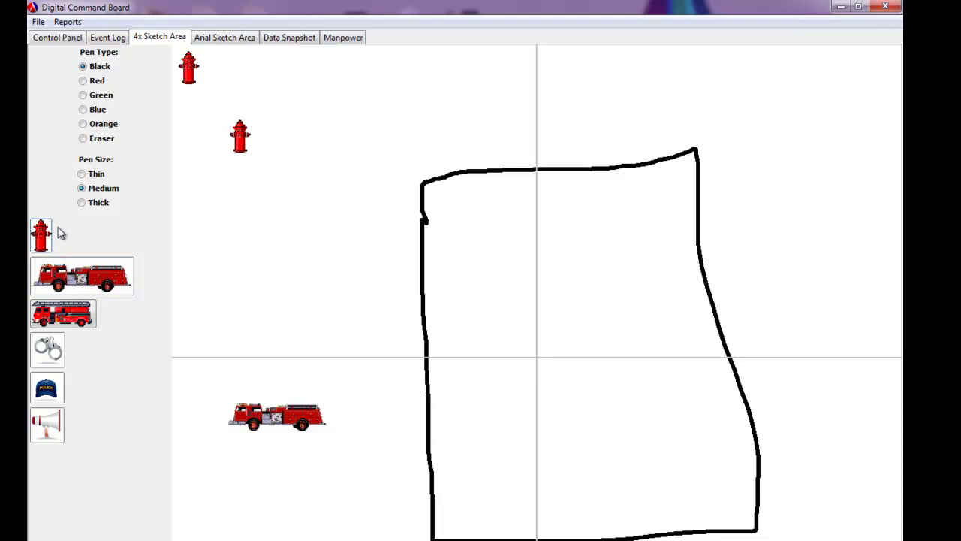
{"action": "left_click_drag", "start_coordinate": [203, 72], "coordinate": [799, 78]}
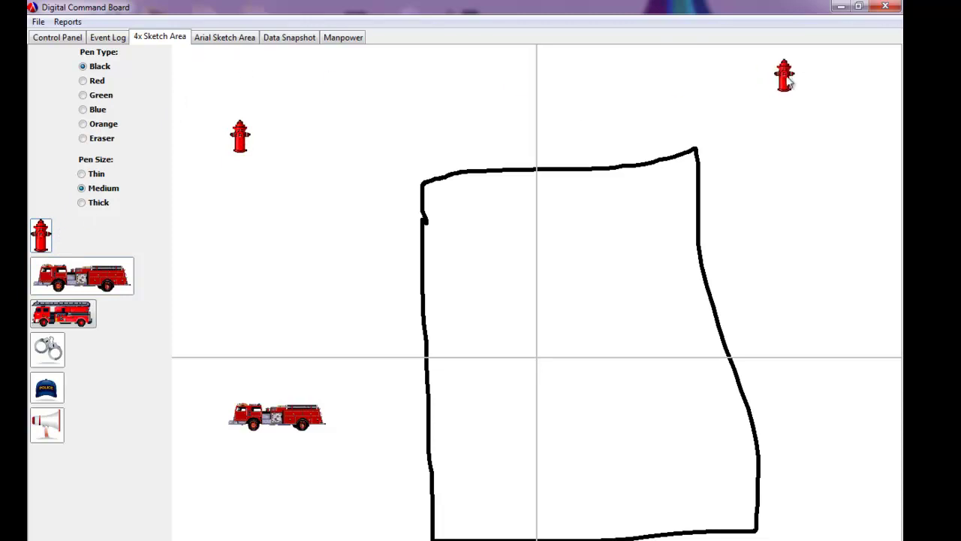
{"action": "left_click", "coordinate": [89, 321]}
{"action": "left_click_drag", "start_coordinate": [225, 71], "coordinate": [318, 223]}
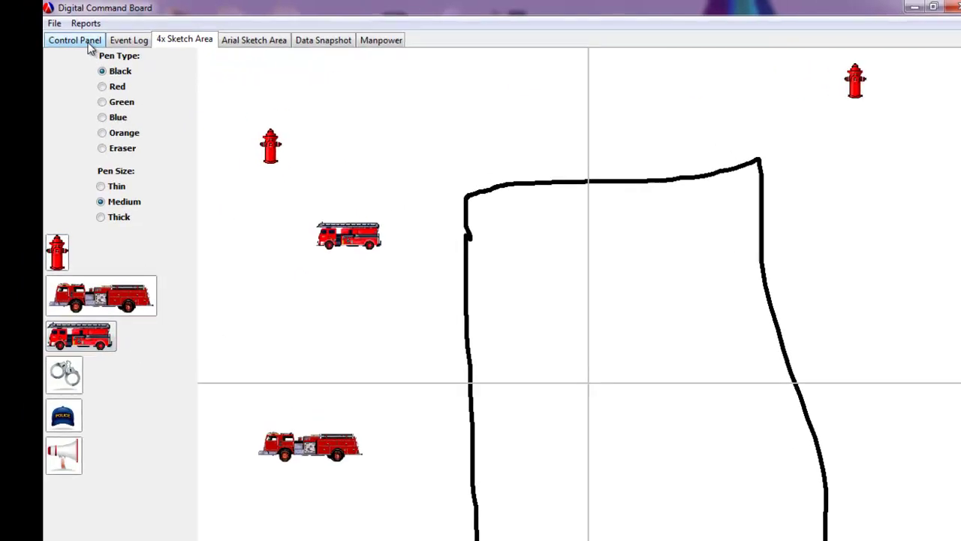
- Review the Active Manpower Report listing the crew members of each unit, and close it
{"action": "left_click", "coordinate": [89, 44]}
{"action": "left_click", "coordinate": [87, 23]}
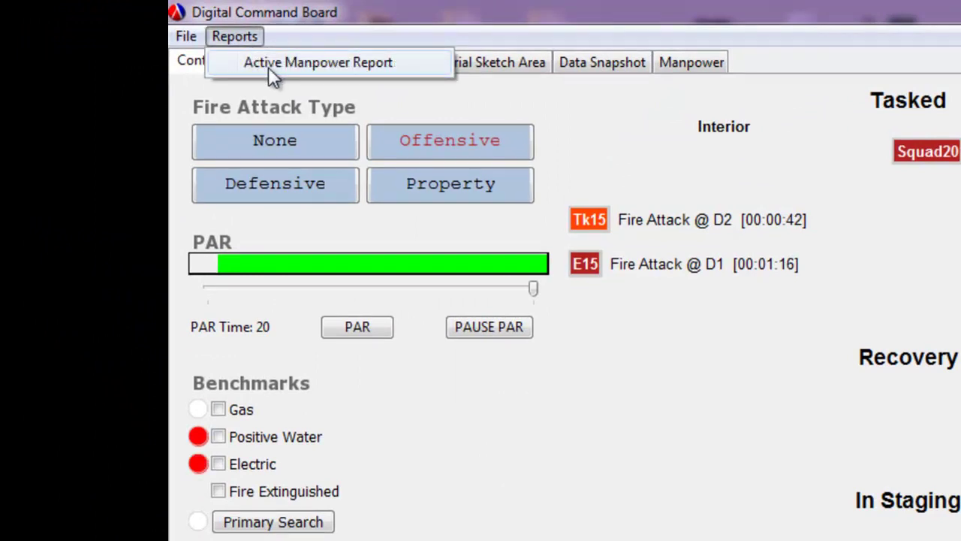
{"action": "left_click", "coordinate": [325, 67]}
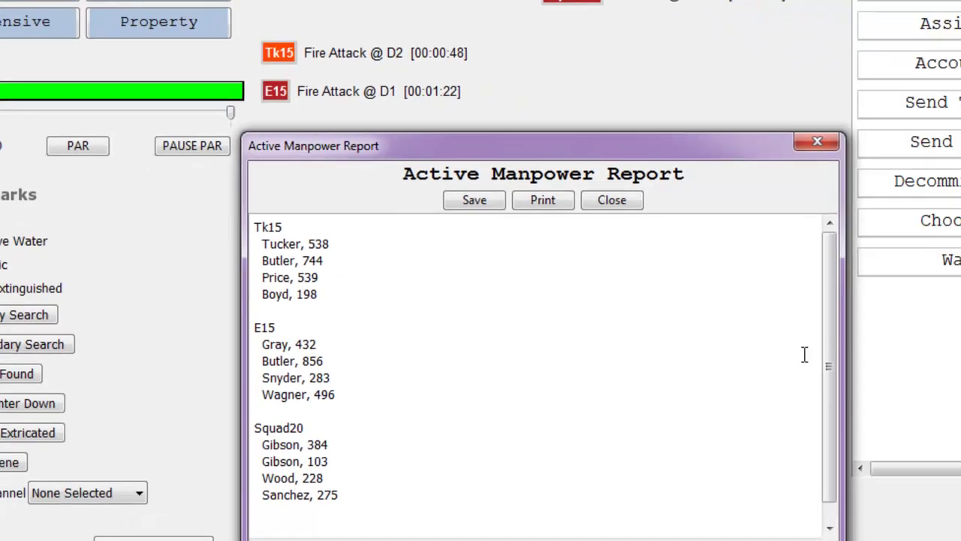
{"action": "scroll", "coordinate": [767, 379], "scroll_direction": "down", "scroll_amount": 1}
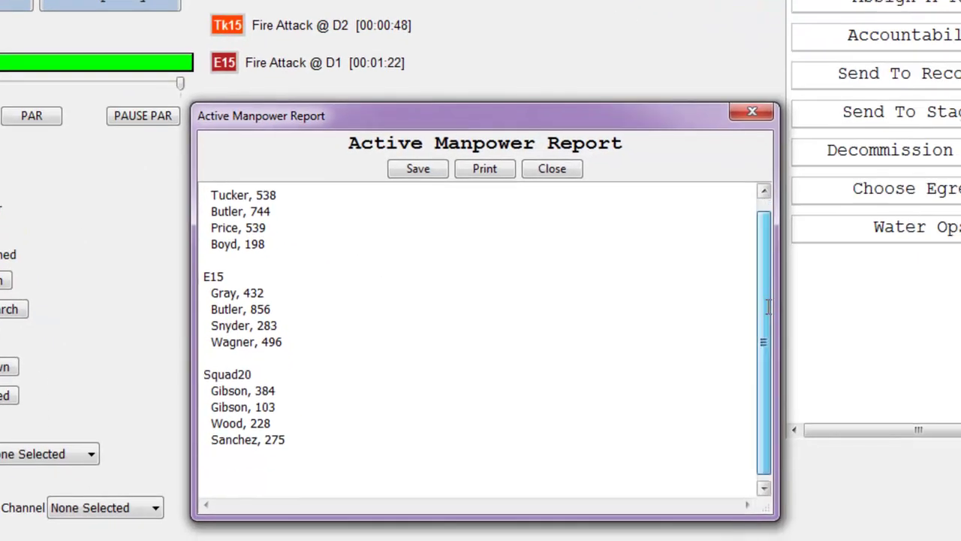
{"action": "scroll", "coordinate": [764, 322], "scroll_direction": "up", "scroll_amount": 1}
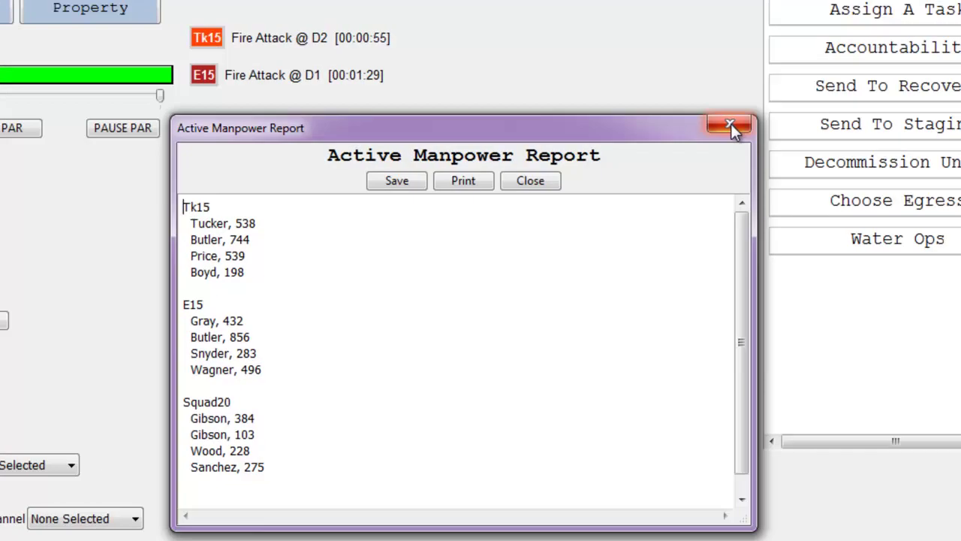
{"action": "left_click", "coordinate": [752, 112]}
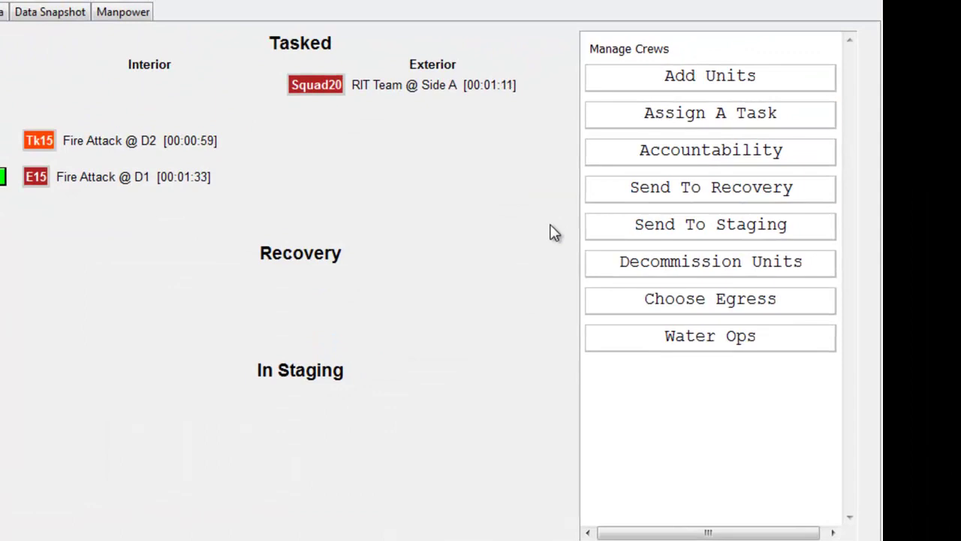
- Send E15 to recovery from its interior fire attack at D1
{"action": "left_click", "coordinate": [639, 192]}
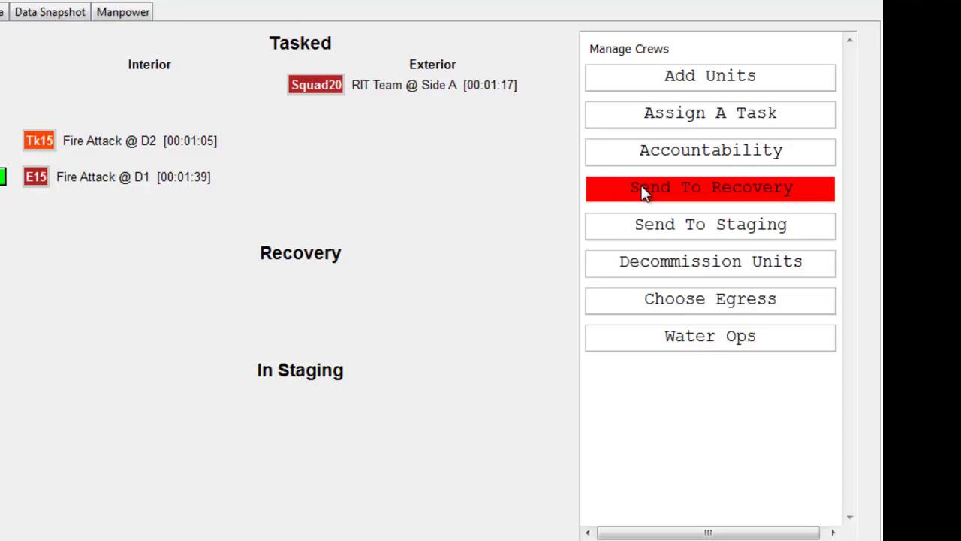
{"action": "left_click", "coordinate": [644, 193]}
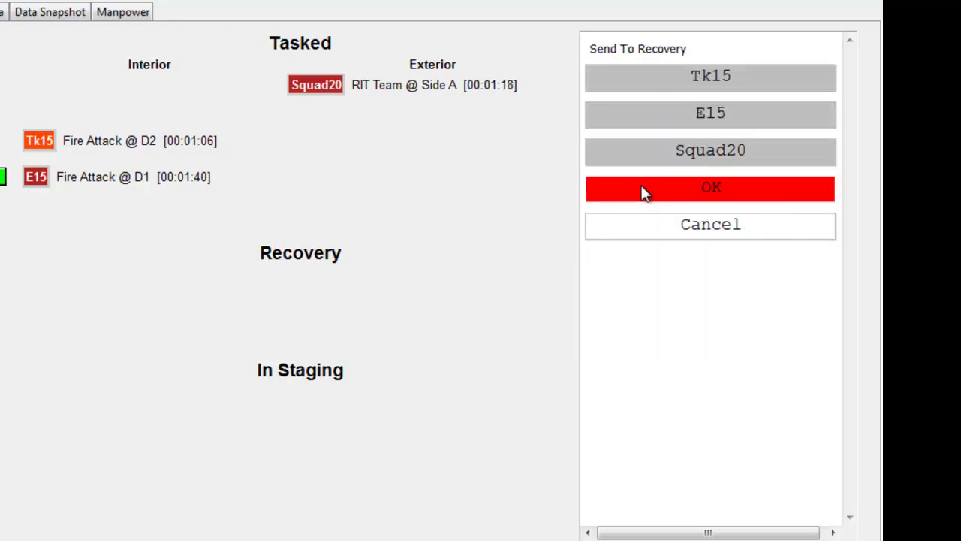
{"action": "left_click", "coordinate": [652, 113]}
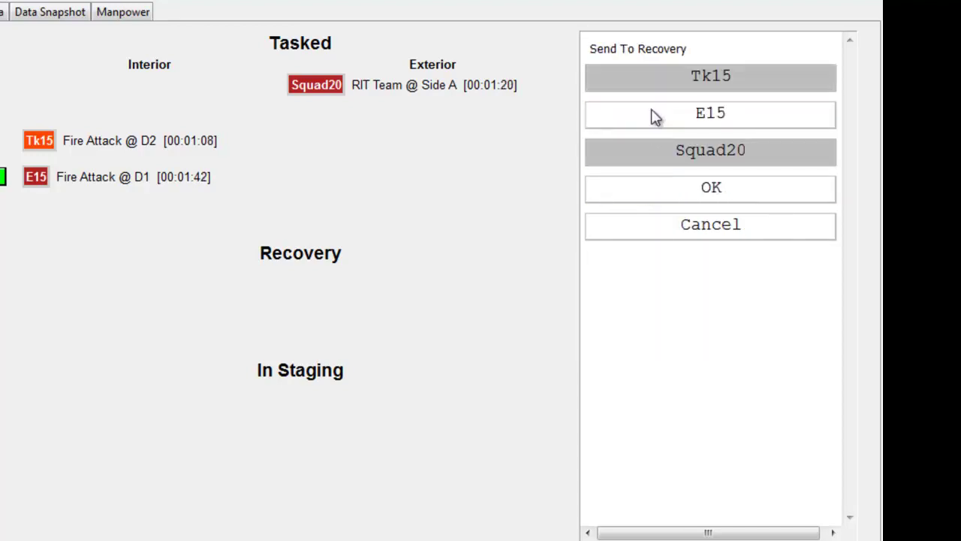
{"action": "left_click", "coordinate": [664, 197]}
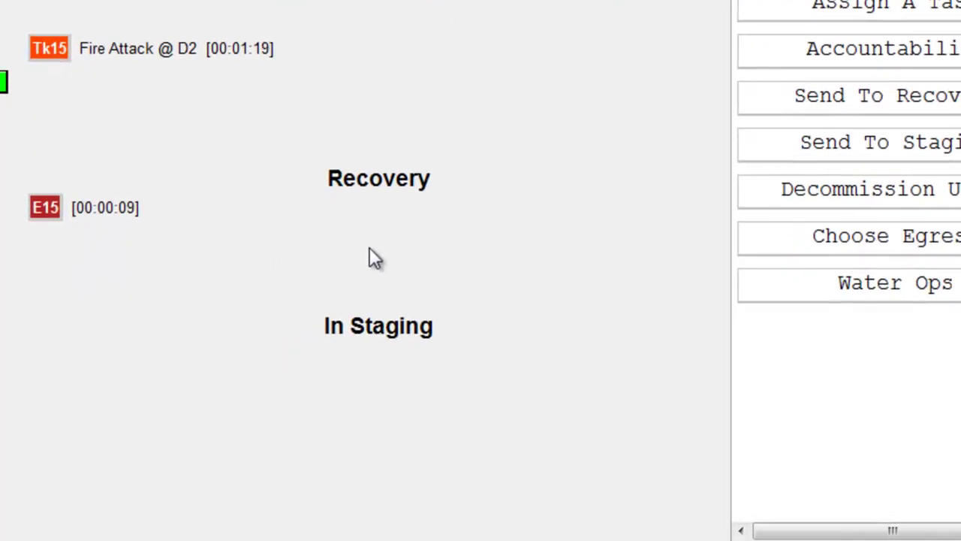
- Reassign Squad20 from the RIT Team to an interior fire attack at D1
{"action": "left_click", "coordinate": [826, 11]}
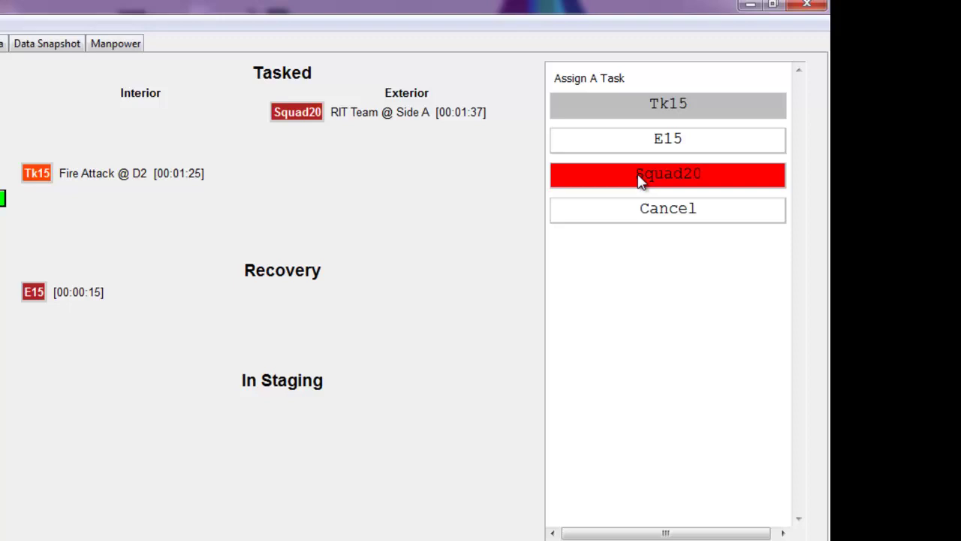
{"action": "left_click", "coordinate": [639, 179]}
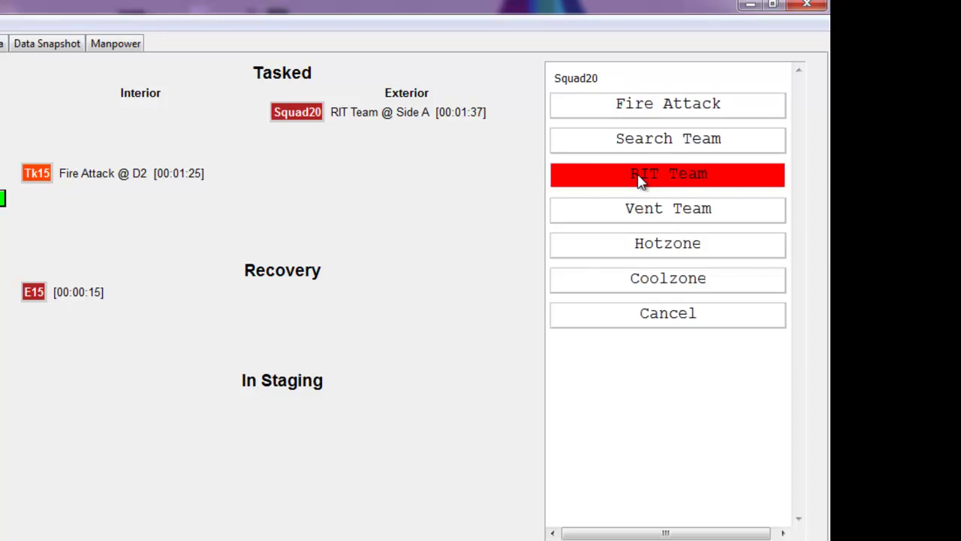
{"action": "left_click", "coordinate": [639, 104]}
{"action": "left_click", "coordinate": [640, 106]}
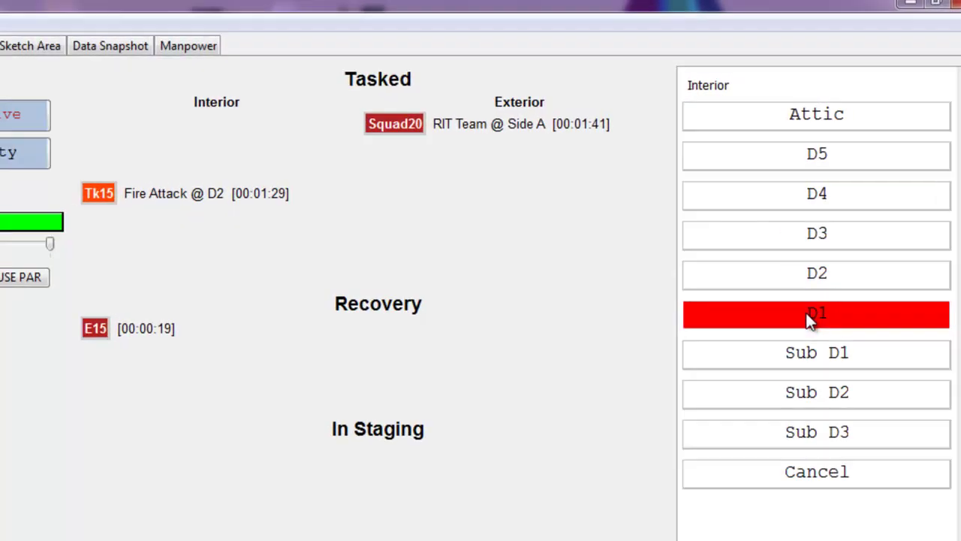
{"action": "left_click", "coordinate": [809, 314]}
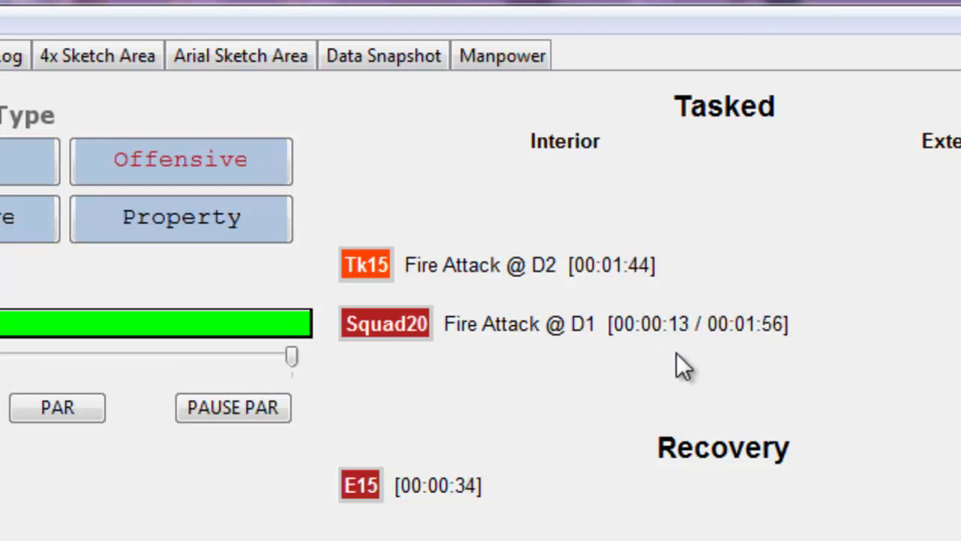
- Display the data snapshot of session 37, Wed, Jun 29, 12:28:22
{"action": "left_click", "coordinate": [356, 61]}
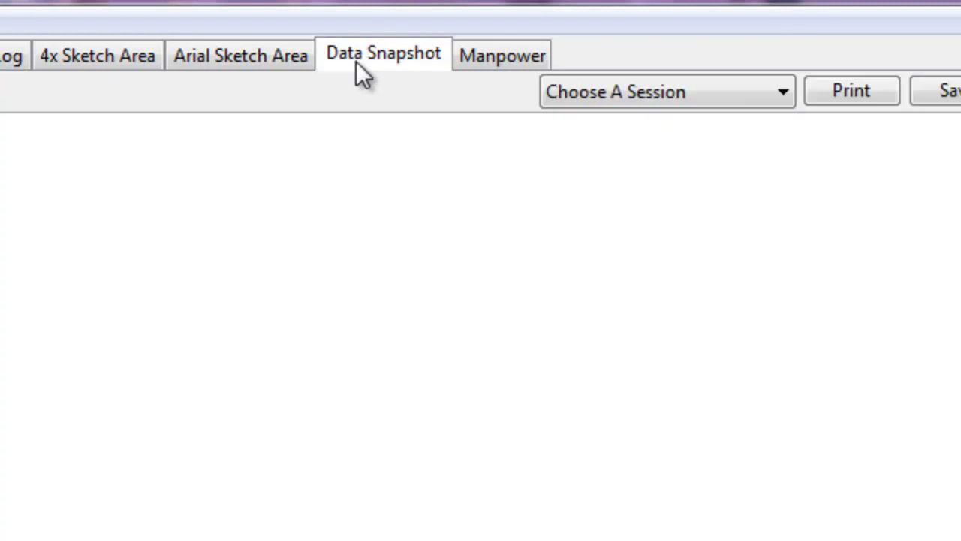
{"action": "left_click", "coordinate": [781, 100]}
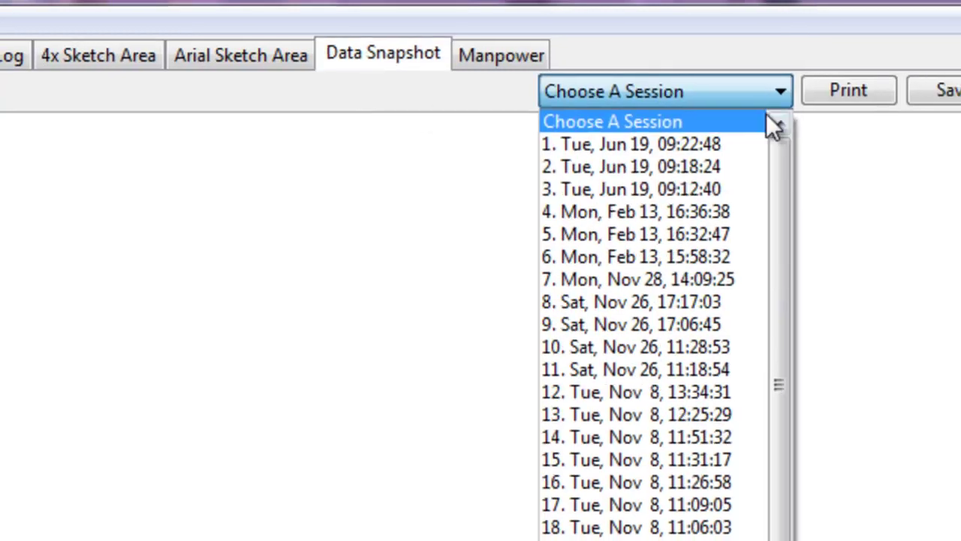
{"action": "left_click", "coordinate": [444, 320]}
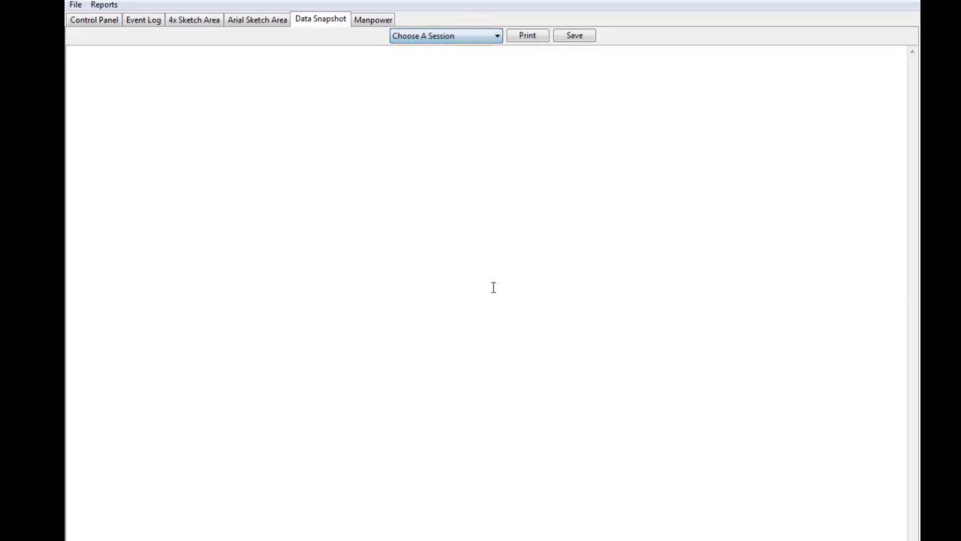
{"action": "left_click", "coordinate": [495, 37]}
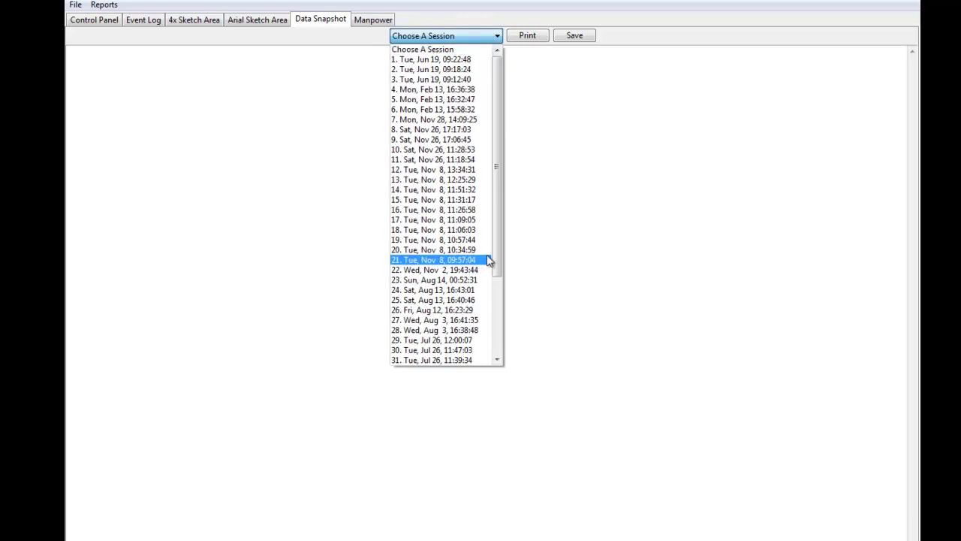
{"action": "left_click_drag", "start_coordinate": [496, 257], "coordinate": [506, 328]}
{"action": "left_click", "coordinate": [469, 321]}
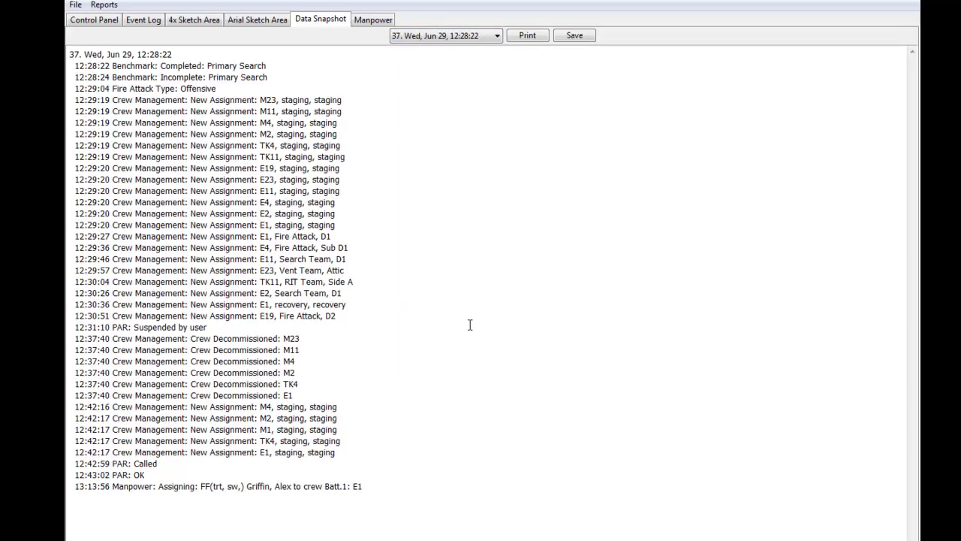
- View the logged events of session 13 (Tue, Nov 8), session 24 (Sat, Aug 13) and session 36 (Wed, Jun 29)
{"action": "left_click", "coordinate": [494, 42]}
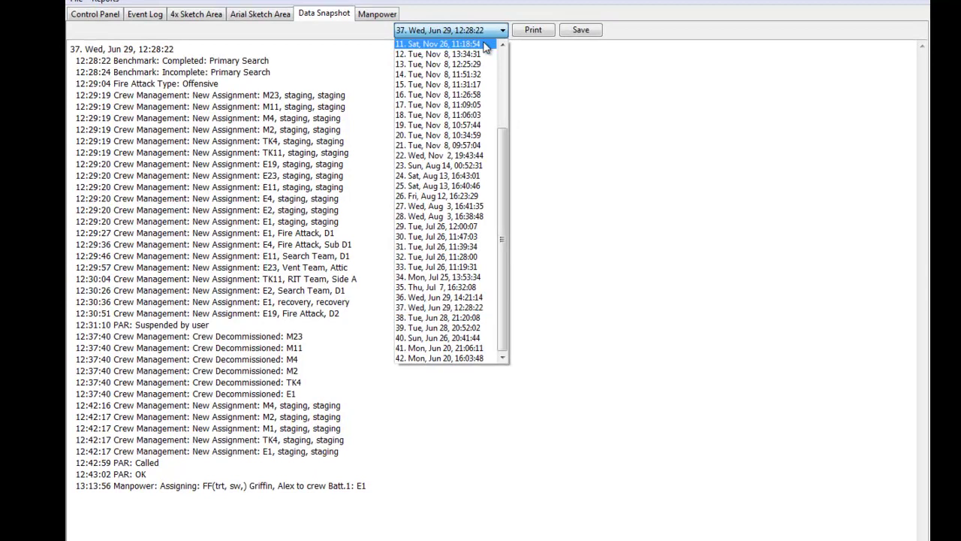
{"action": "left_click", "coordinate": [492, 59]}
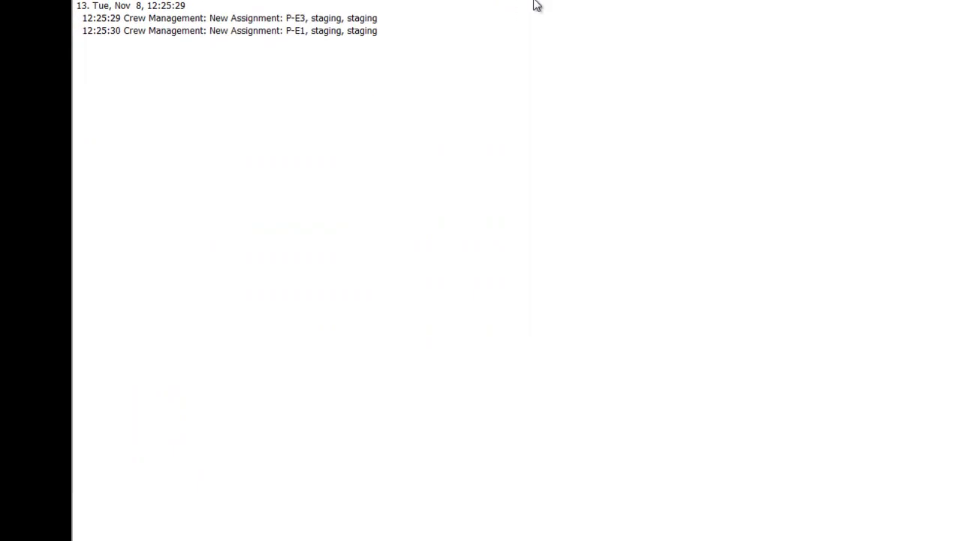
{"action": "left_click", "coordinate": [537, 5]}
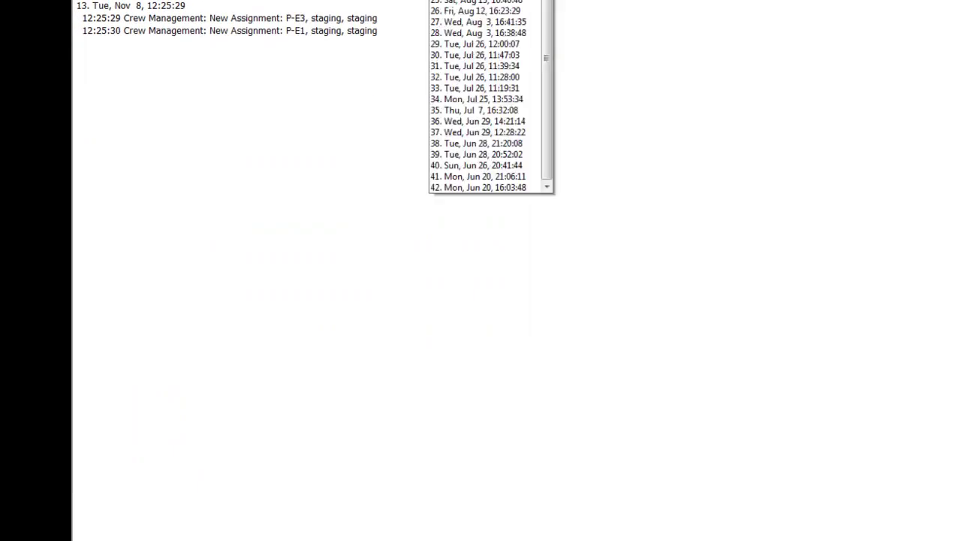
{"action": "left_click", "coordinate": [494, 144]}
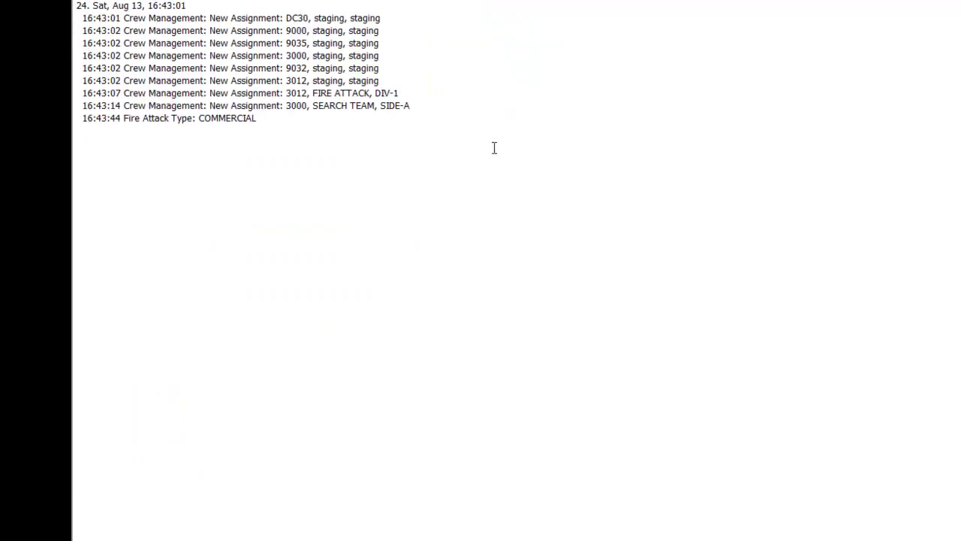
{"action": "left_click", "coordinate": [549, 2]}
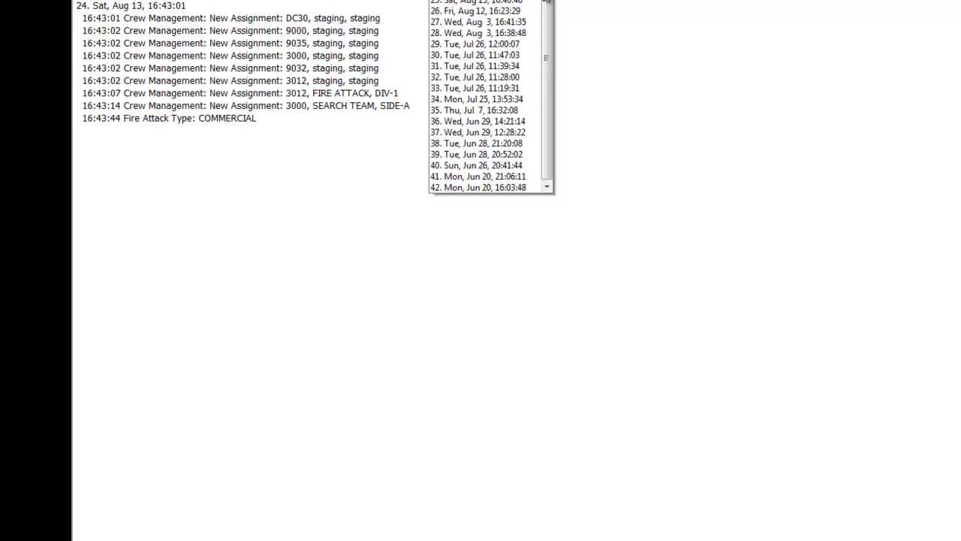
{"action": "left_click", "coordinate": [526, 278]}
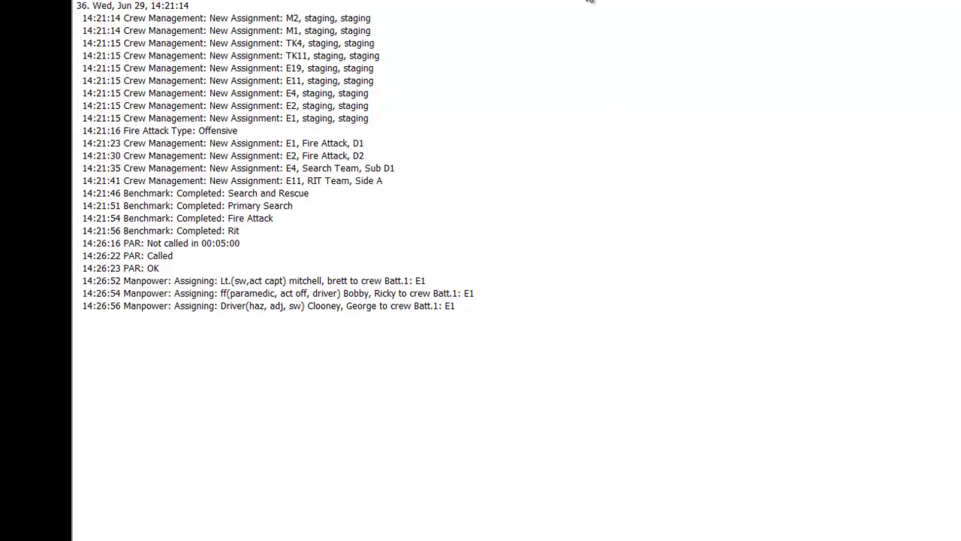
- Mark the Gas benchmark as completed and start the Primary Search benchmark on the control panel
{"action": "left_click", "coordinate": [88, 32]}
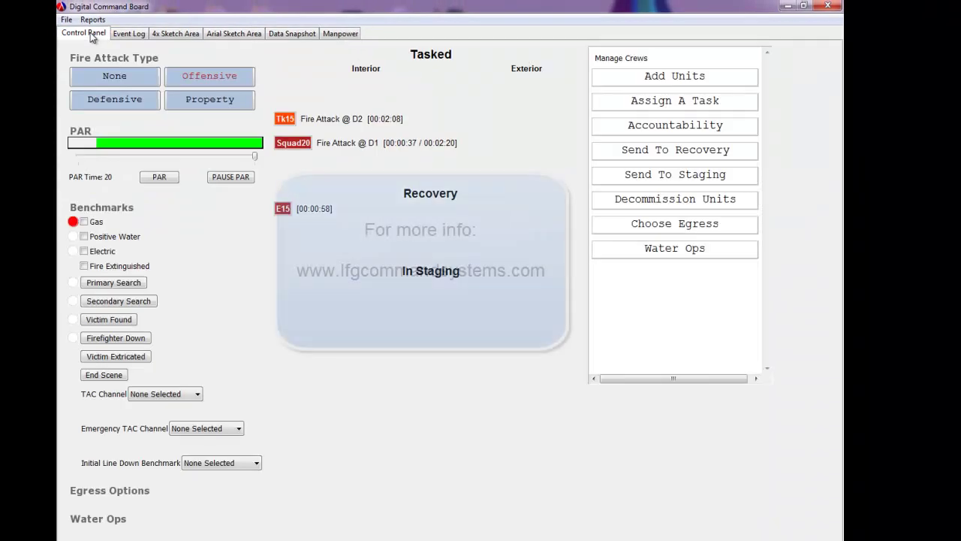
{"action": "left_click", "coordinate": [98, 223]}
{"action": "left_click", "coordinate": [111, 282]}
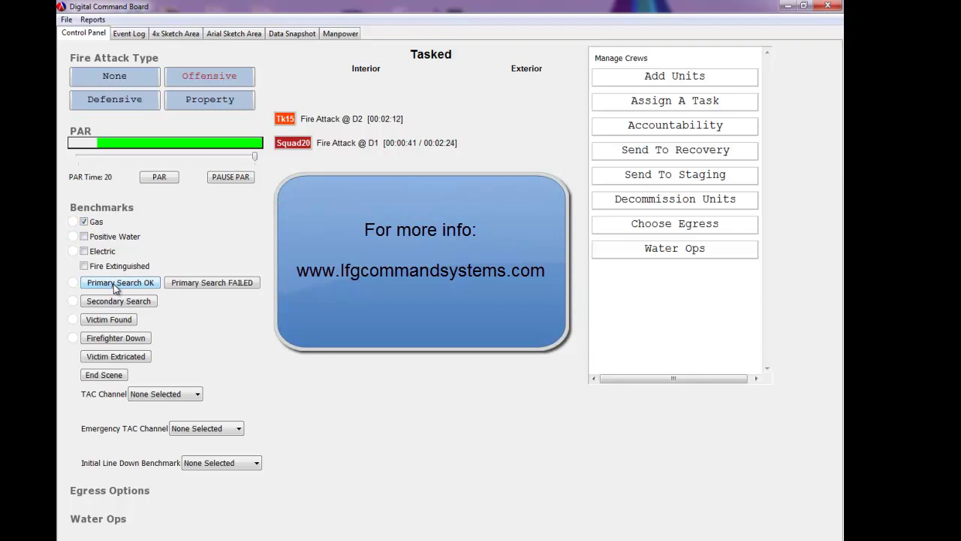